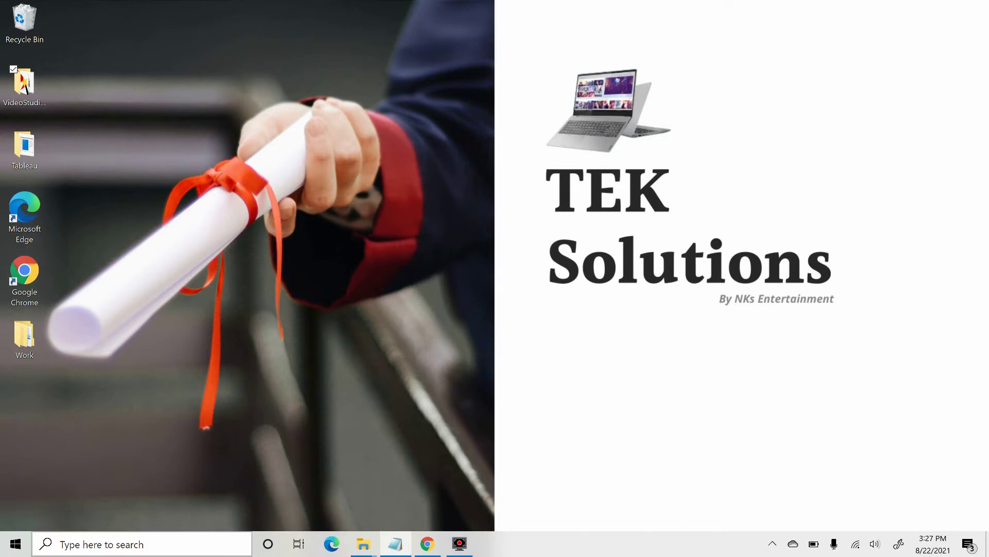
Step: Search Windows for "Game Bar" and open the Xbox Game Bar app
click(106, 544)
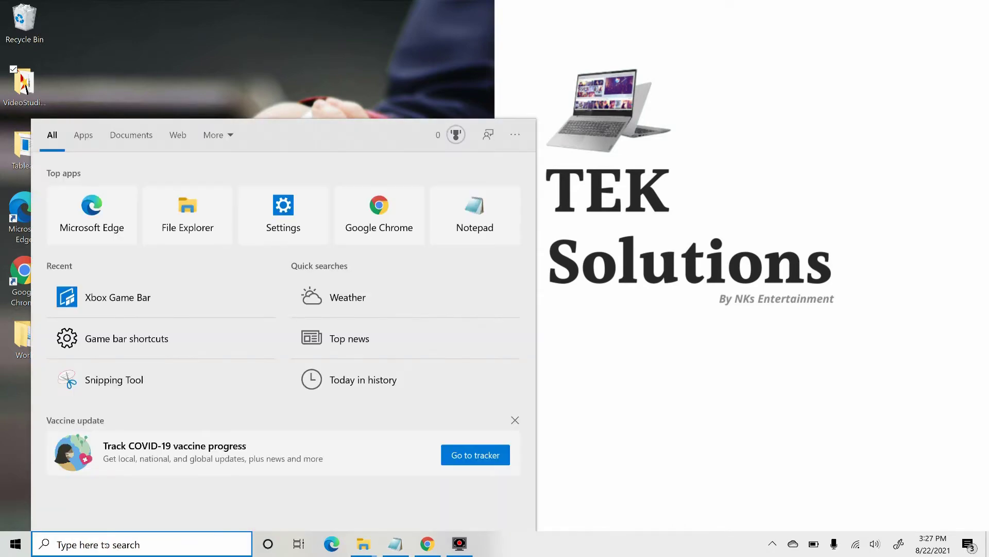
text(Game Bar)
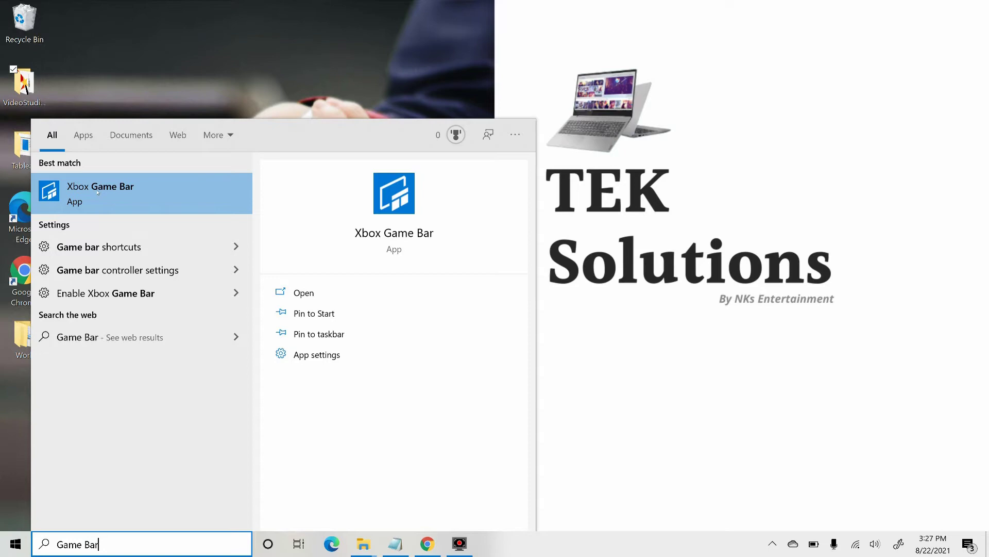
click(98, 192)
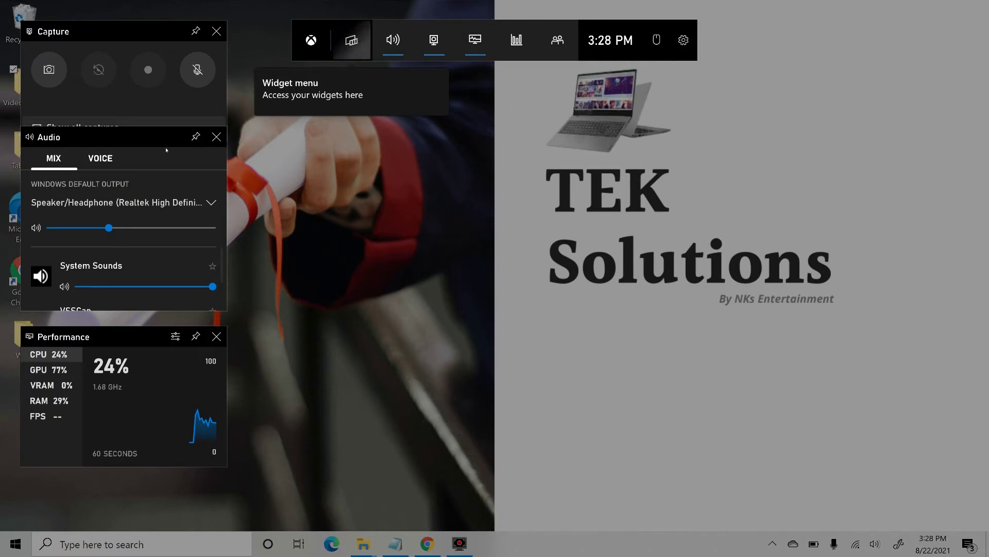
Step: Leave the Game Bar overlay and switch to the Chrome window with the TEK Solutions YouTube channel
click(425, 546)
mouse_move(427, 544)
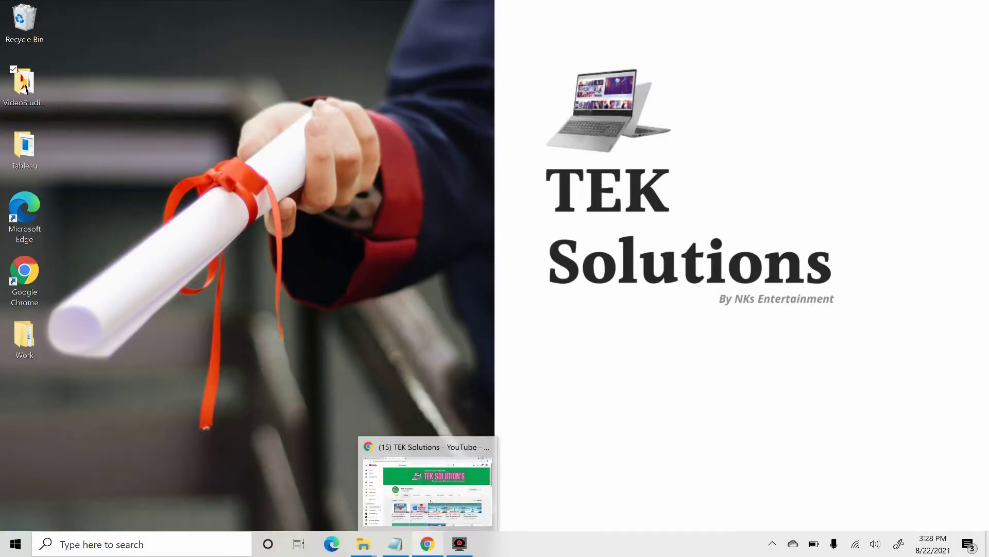
click(421, 448)
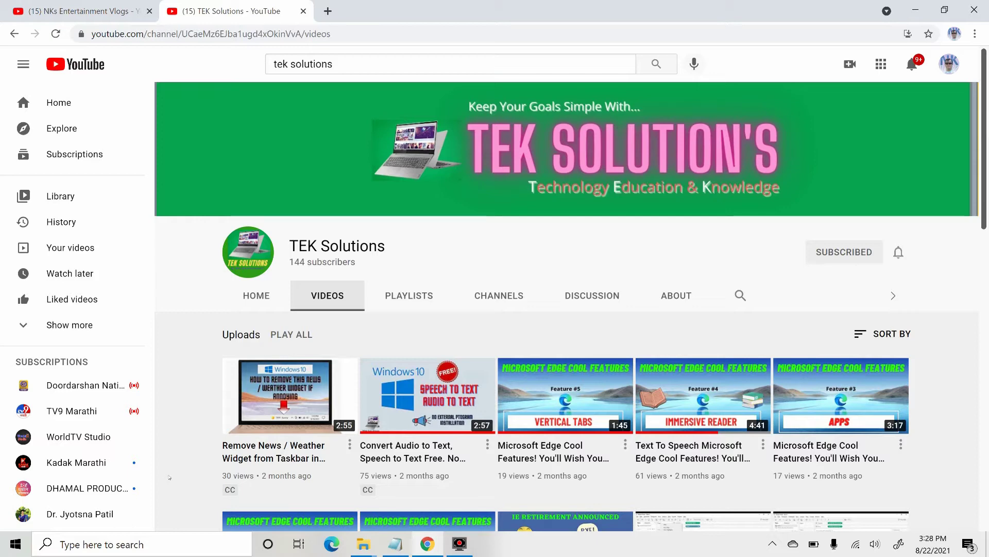
Step: Open Game Bar over the channel page, start a screen recording and return to the page
key(super+g)
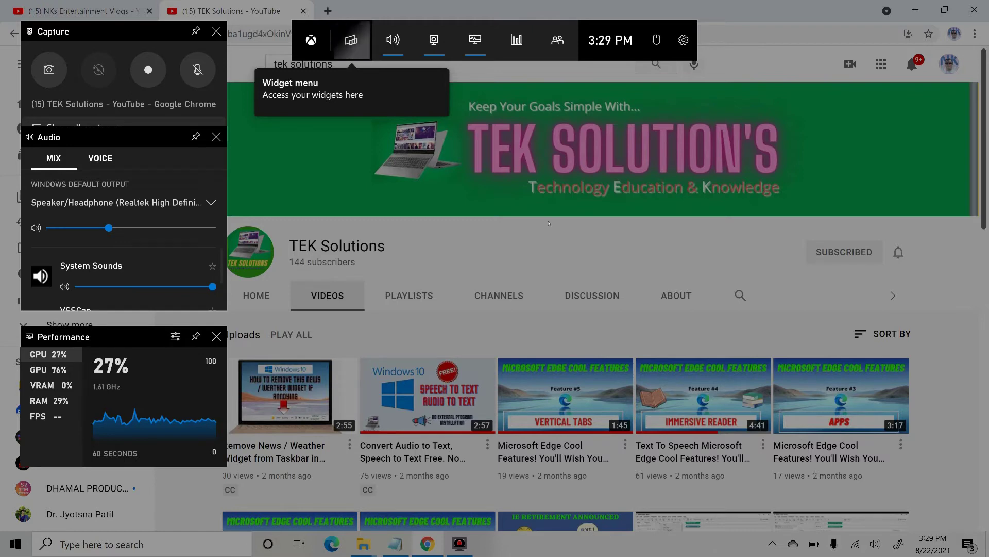
click(149, 72)
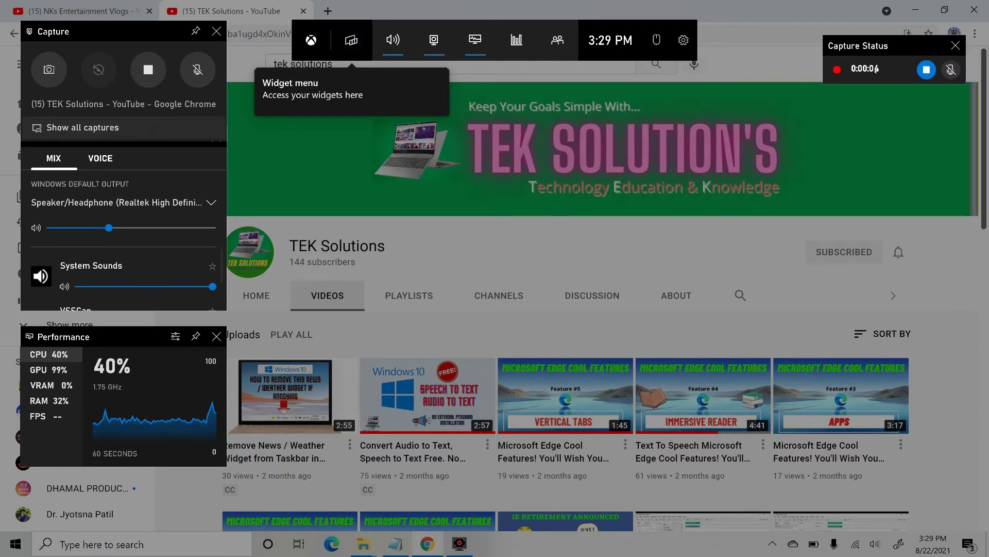
click(320, 275)
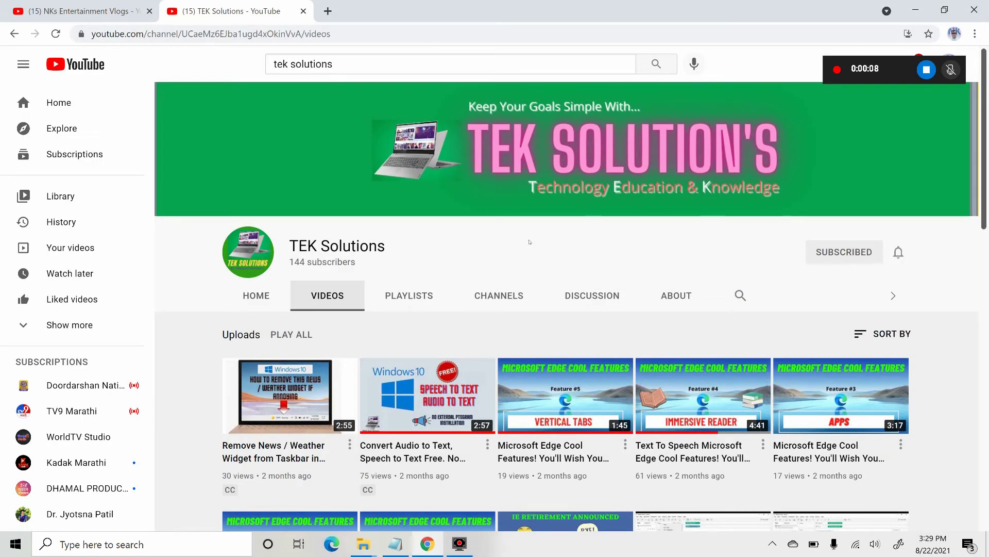
Step: Record browsing through the channel's uploads, Playlists and Home sections, and stop the recording
scroll(401, 301, down, 9)
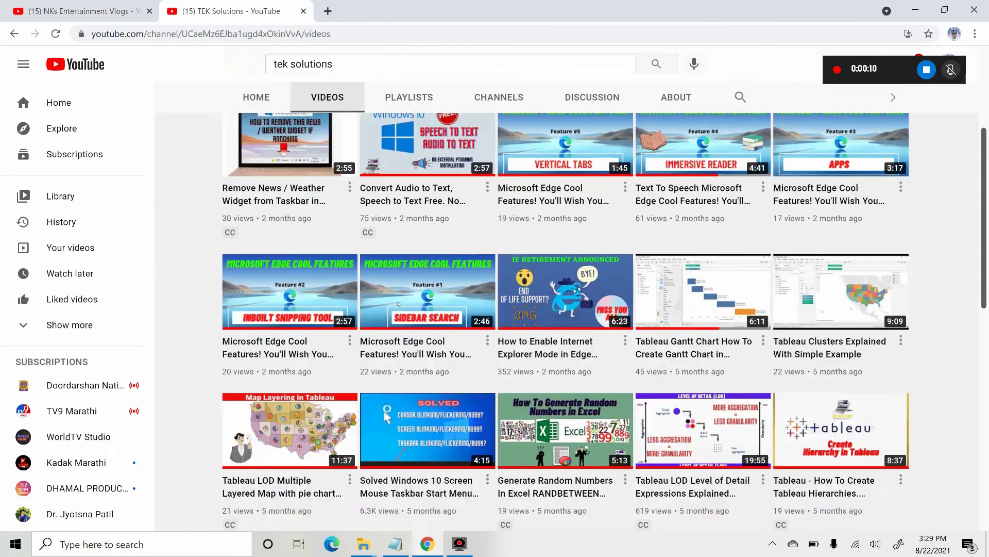
scroll(400, 304, up, 9)
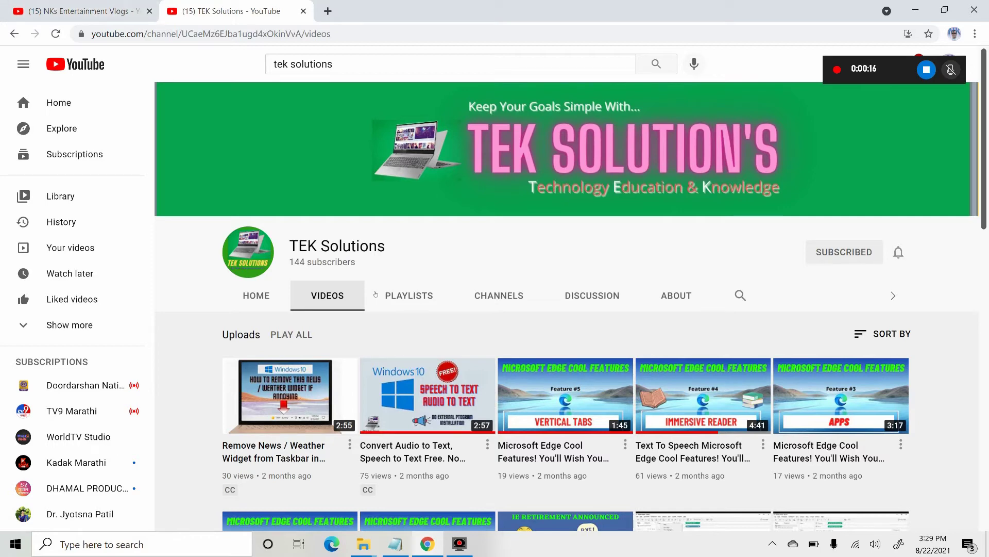
click(407, 294)
click(256, 295)
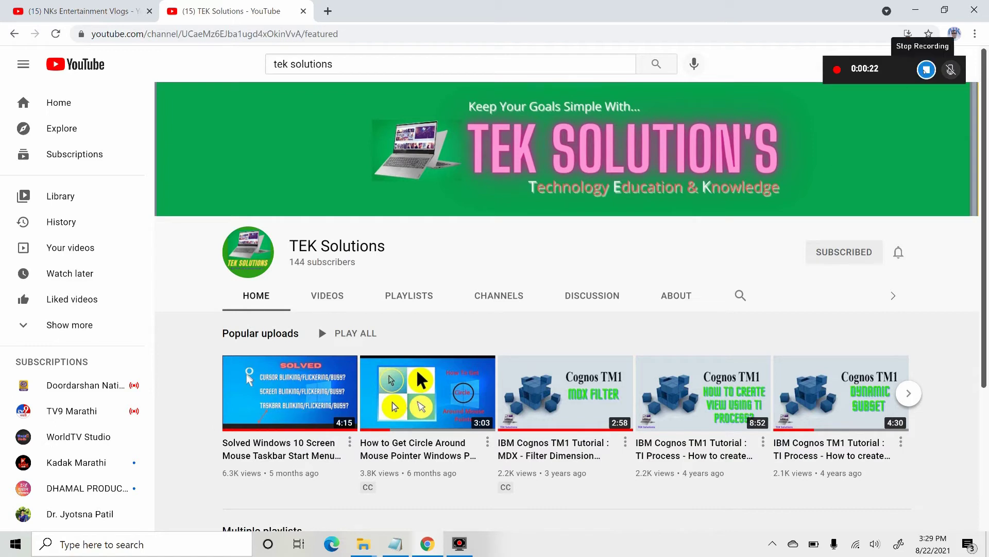
click(926, 70)
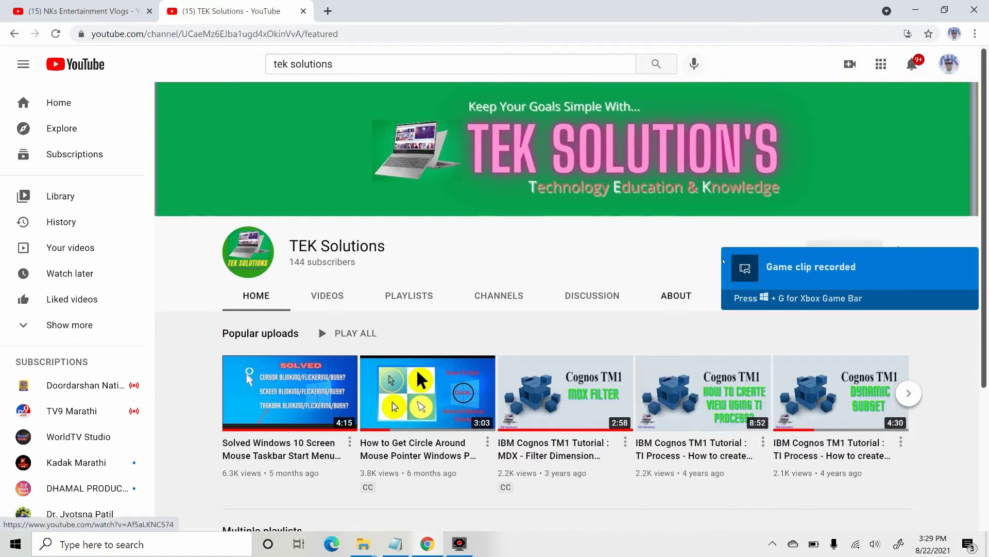
Step: Open the recorded clip in the Game Bar gallery, play and pause it, and close the gallery
click(818, 281)
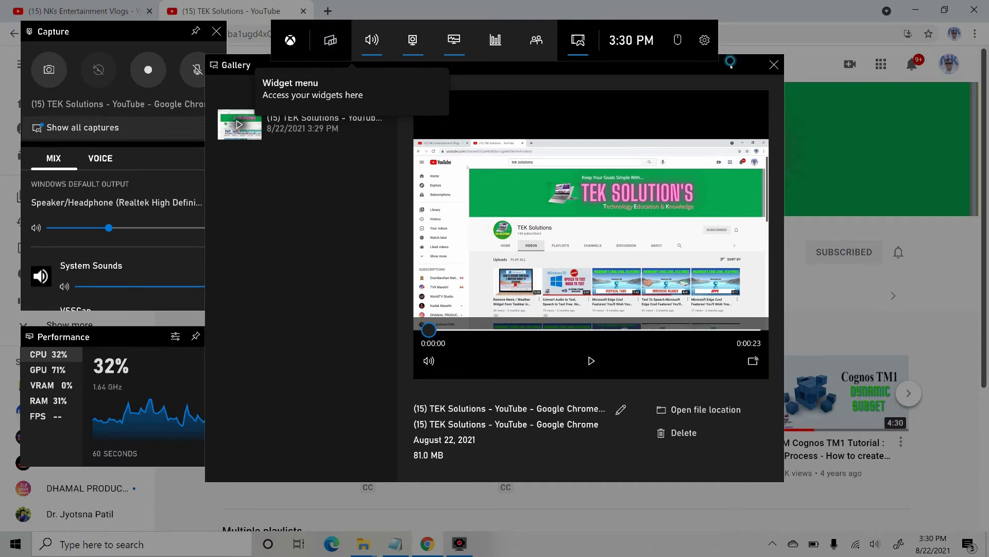
click(591, 360)
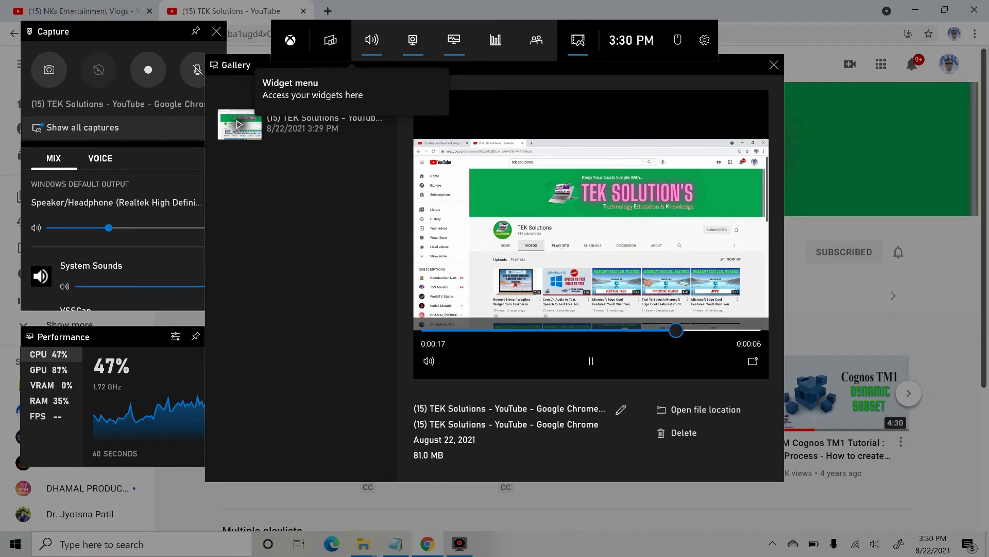
click(591, 360)
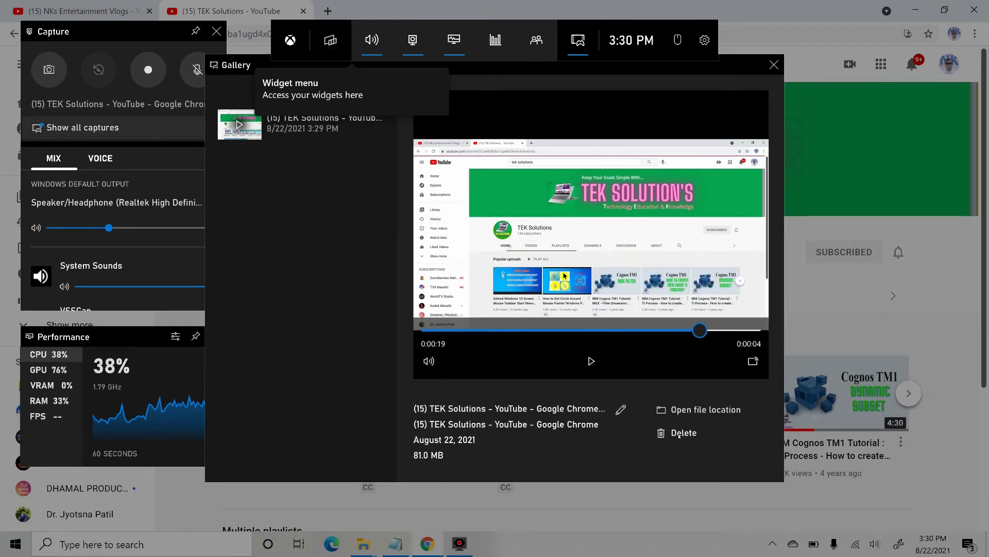
click(774, 65)
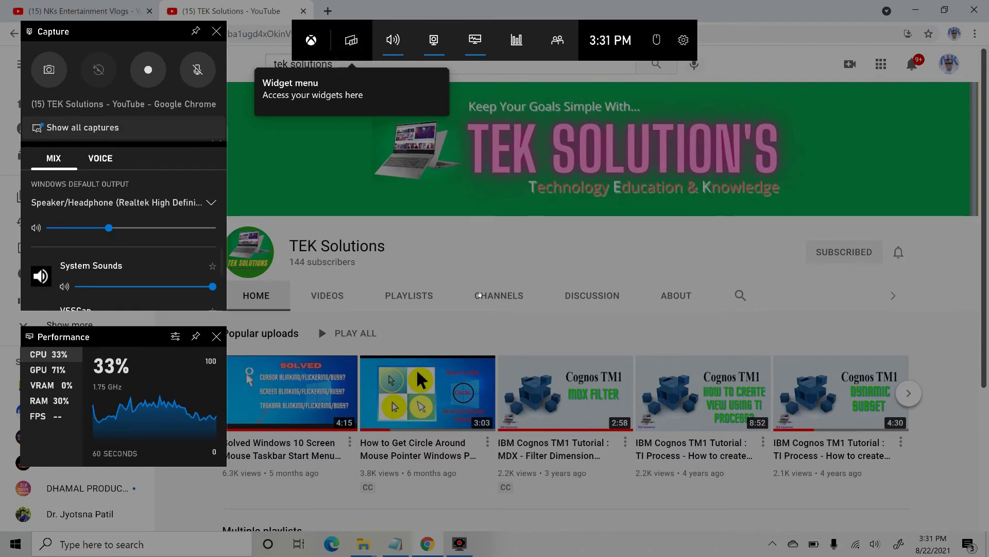
Step: Minimize the browser window and check Game Bar's capture controls over the empty desktop
click(478, 292)
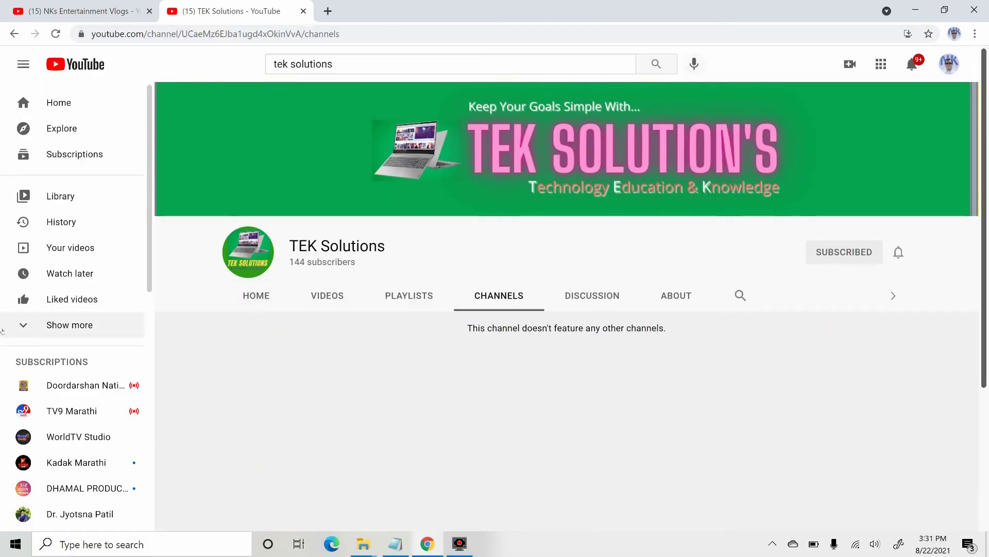
click(944, 10)
click(762, 21)
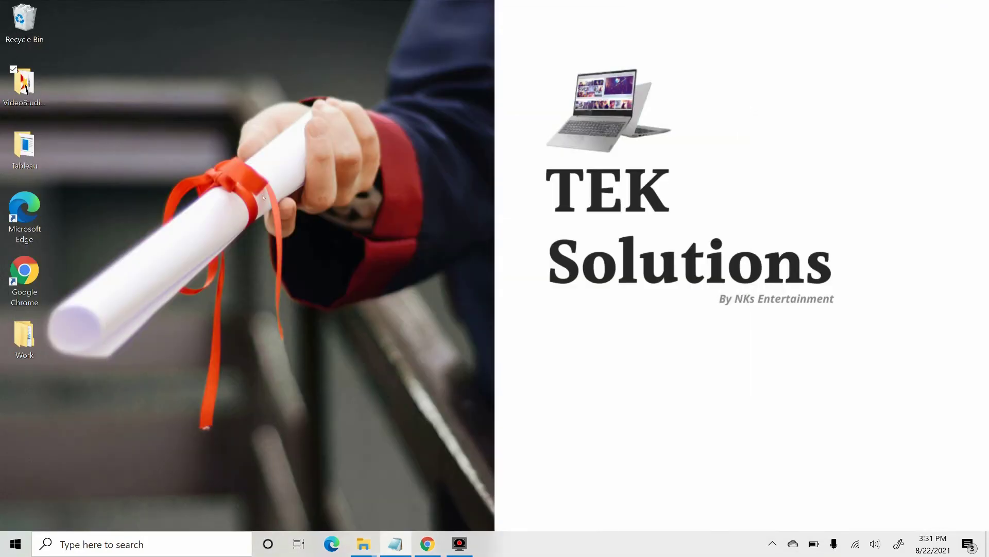
key(super+g)
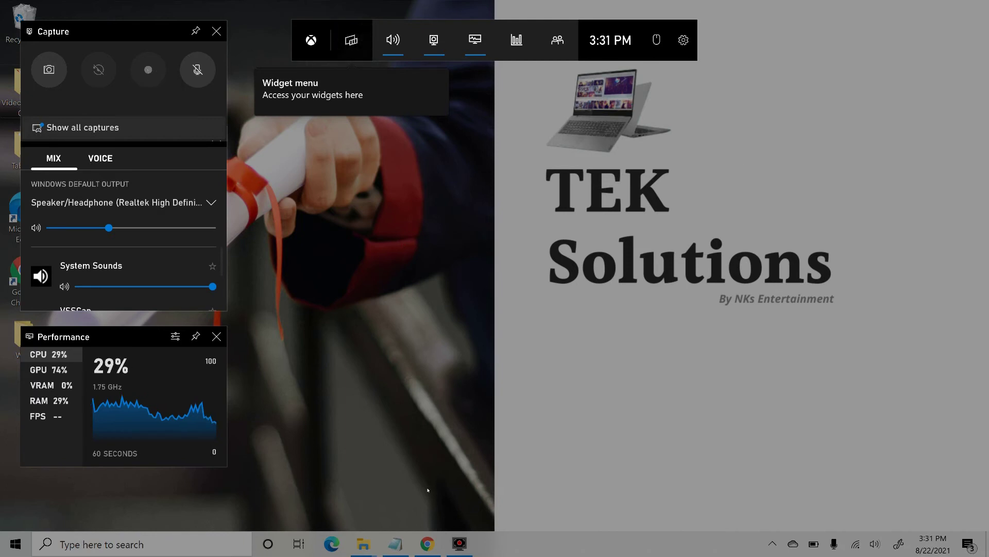
click(263, 200)
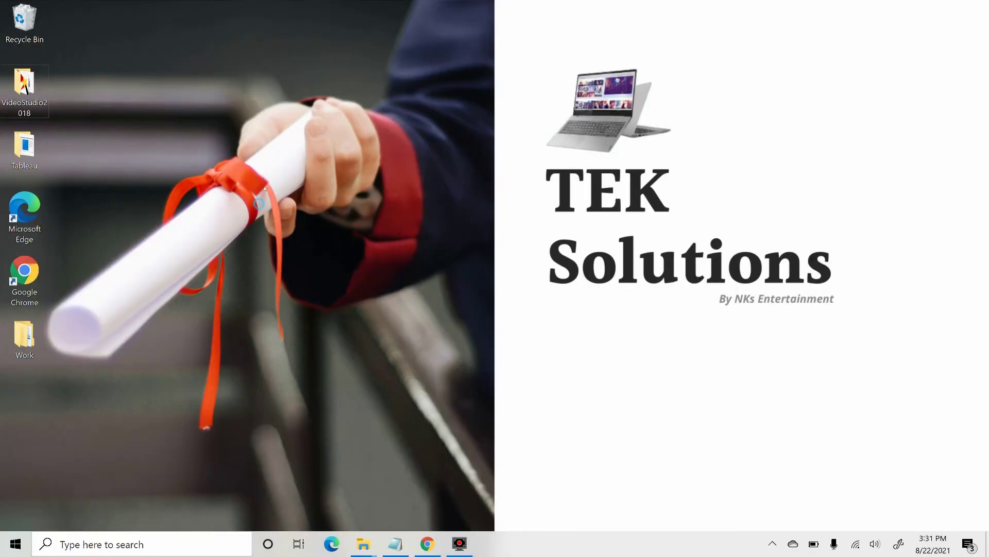
Step: Switch to the Windows 10 Free Screencapture folder in File Explorer and check Game Bar's capture controls there
click(370, 540)
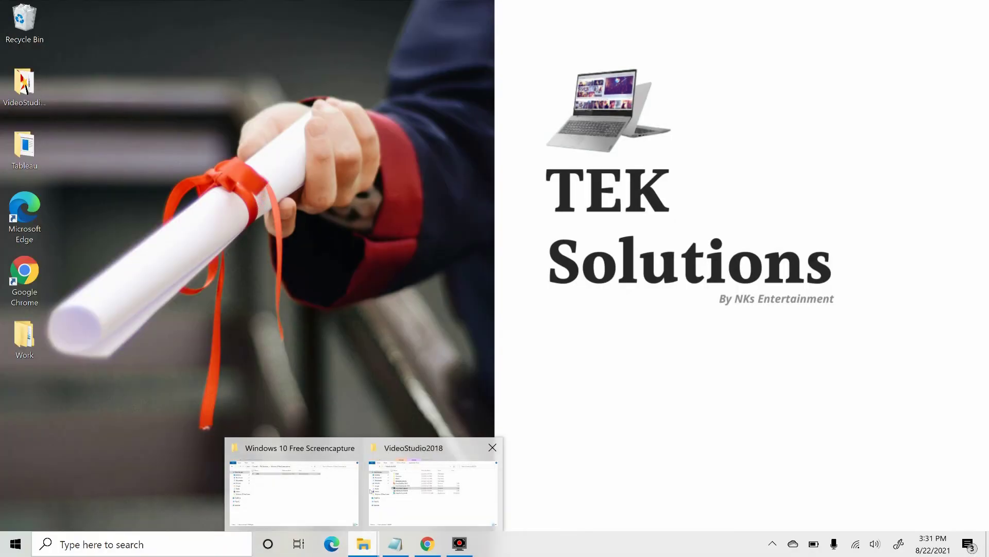
click(320, 479)
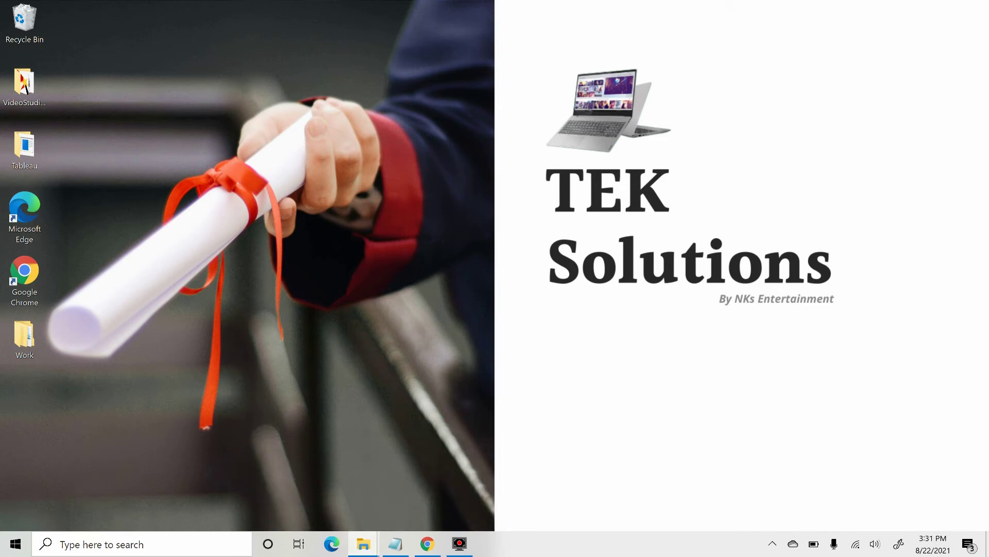
key(super+Up)
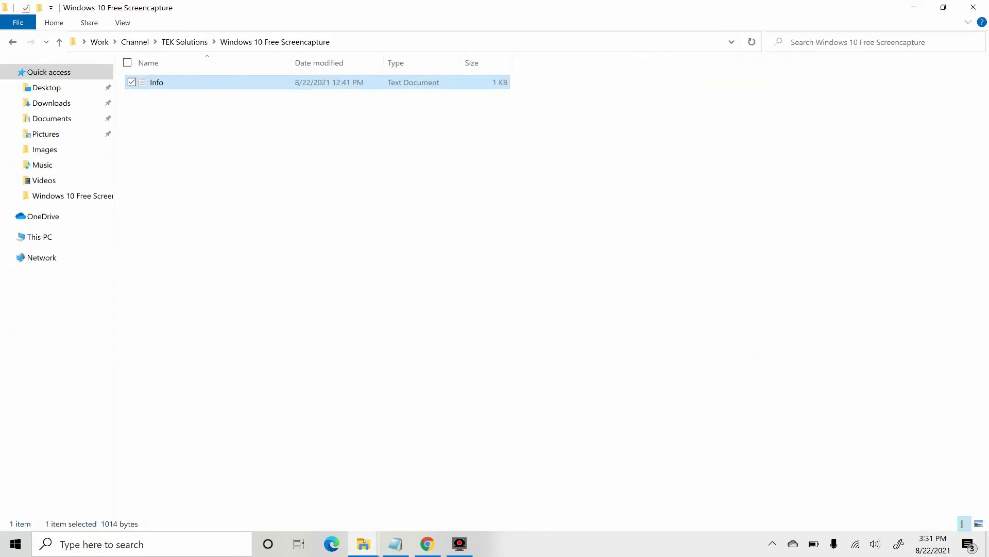
key(super+g)
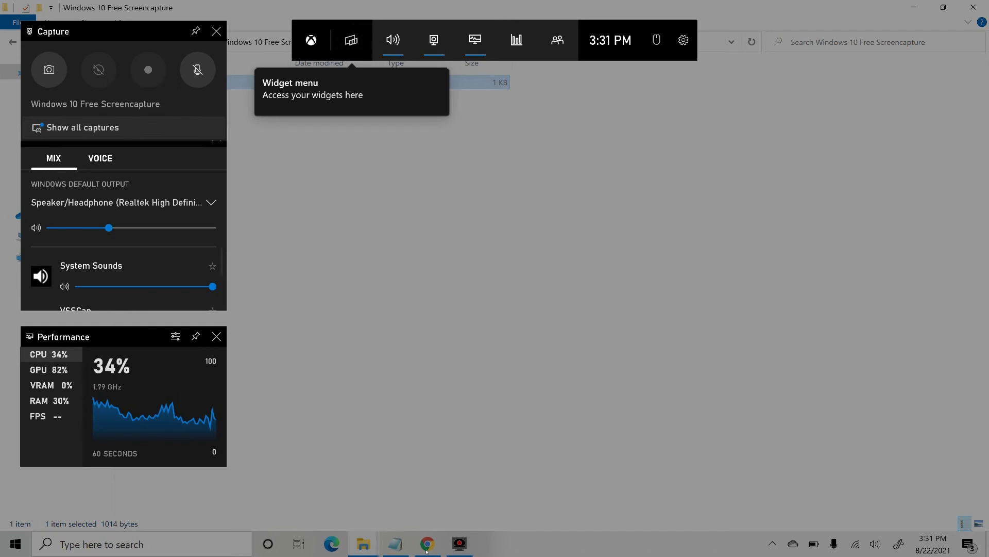
key(super+g)
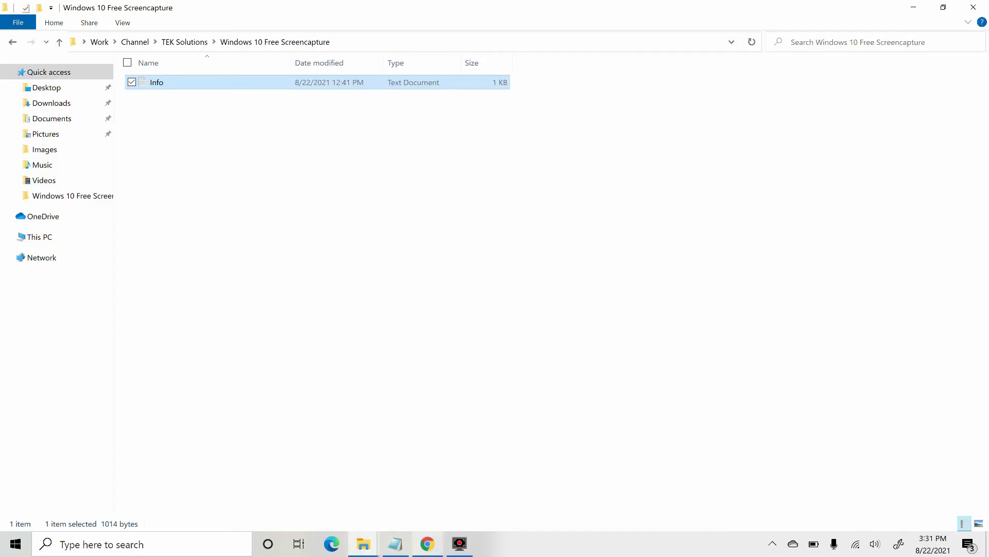
Step: Switch back to the Chrome window showing the TEK Solutions channel and maximize it
click(427, 543)
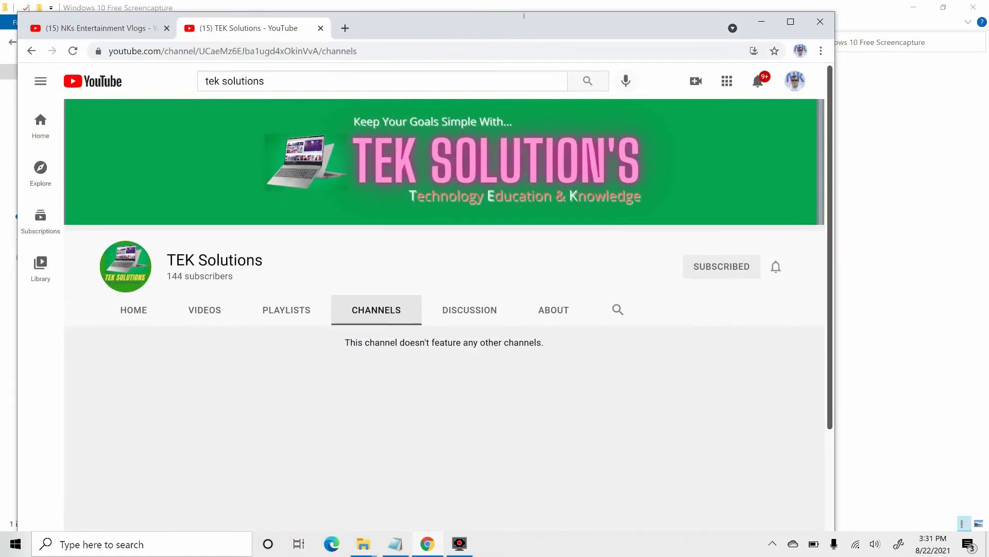
drag(524, 16, 514, 9)
click(786, 15)
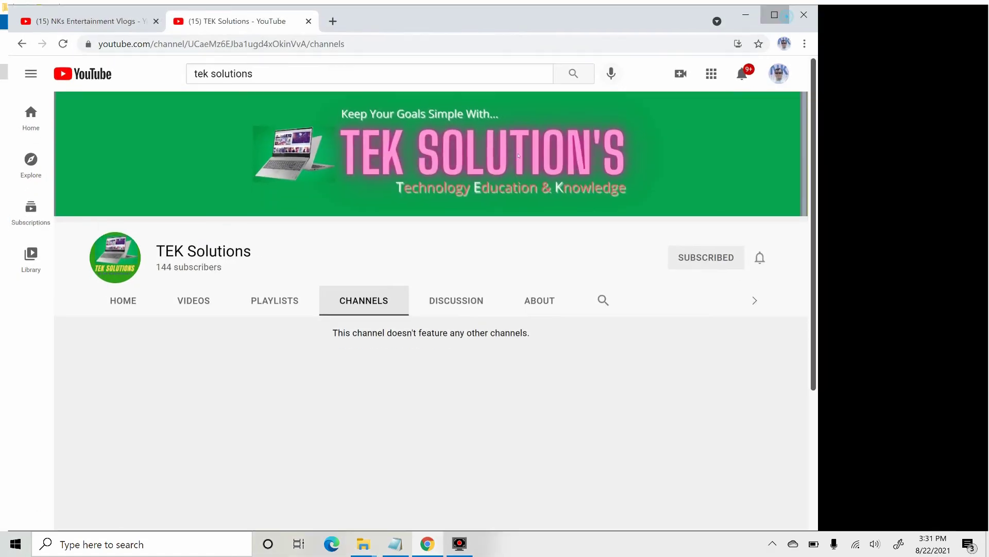
Step: Open Game Bar over the channel page, close its Capture widget and dismiss the overlay
key(super+g)
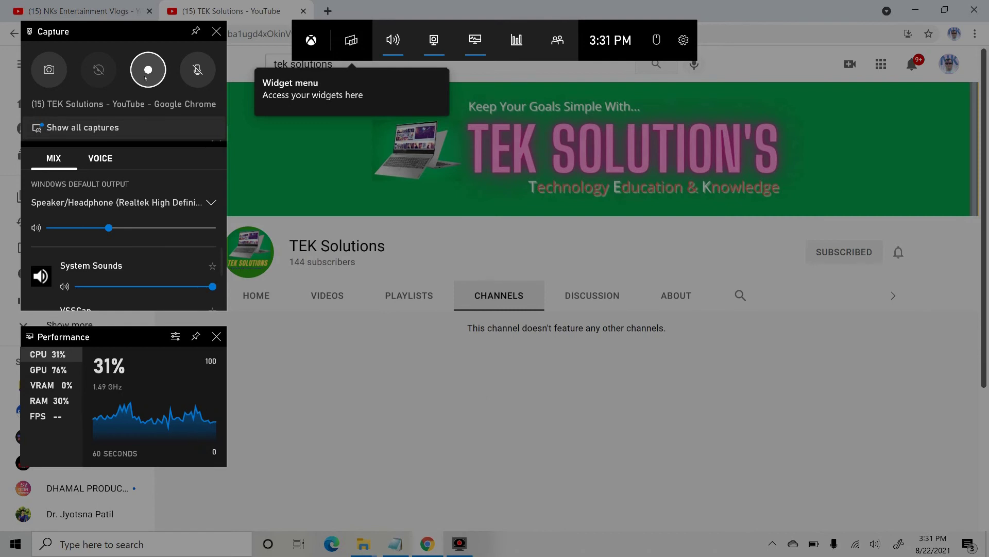
click(217, 32)
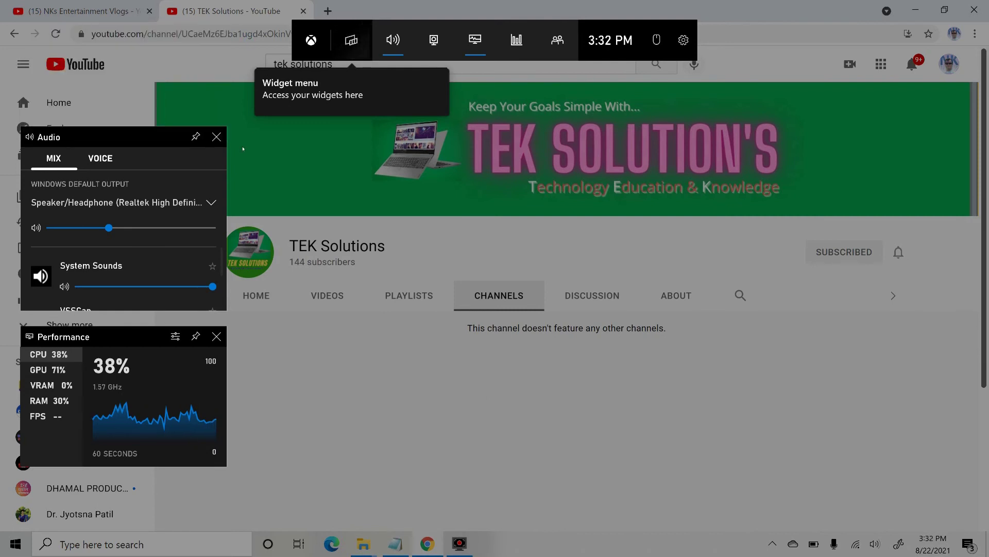
click(516, 155)
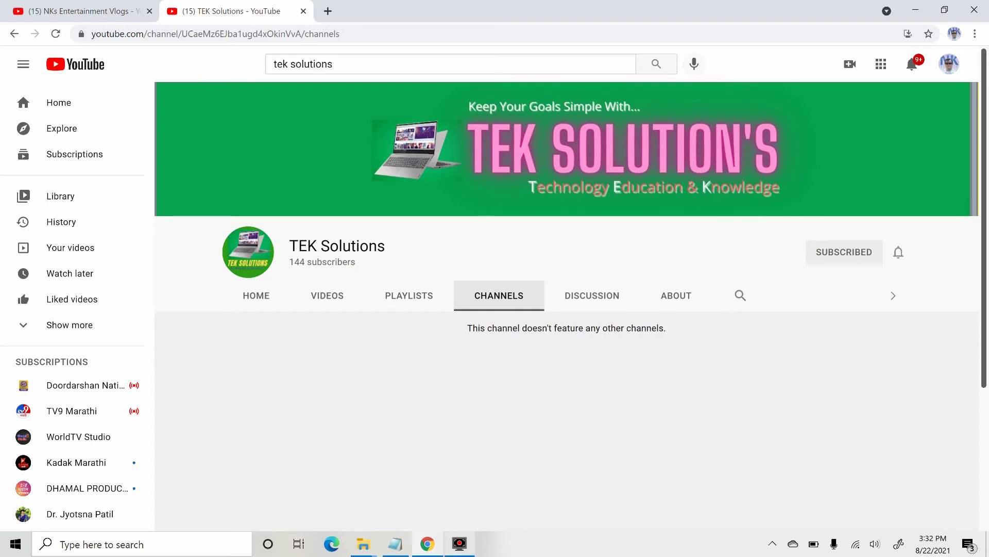
Step: Search Windows for "Game bar se" and open the Game bar shortcuts settings page
click(142, 545)
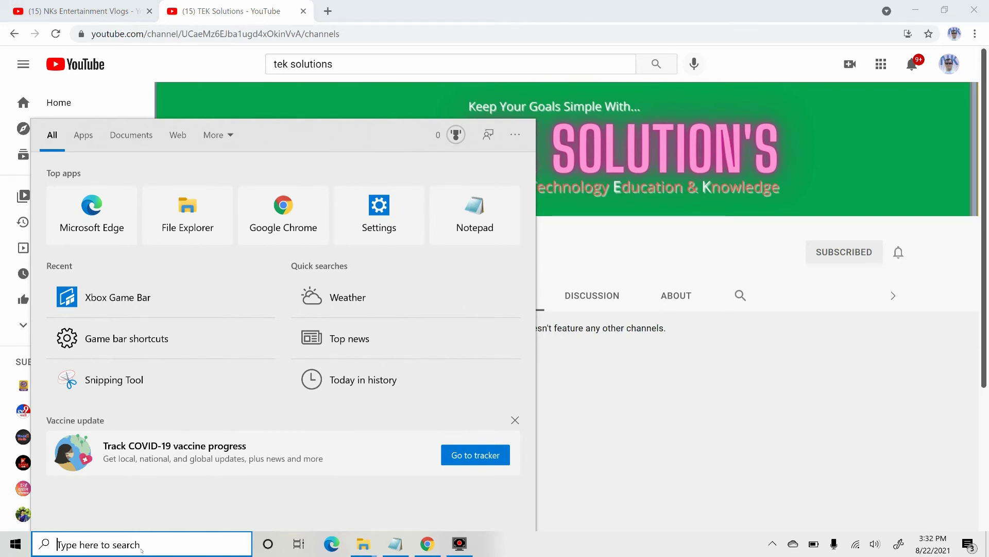
text(Game)
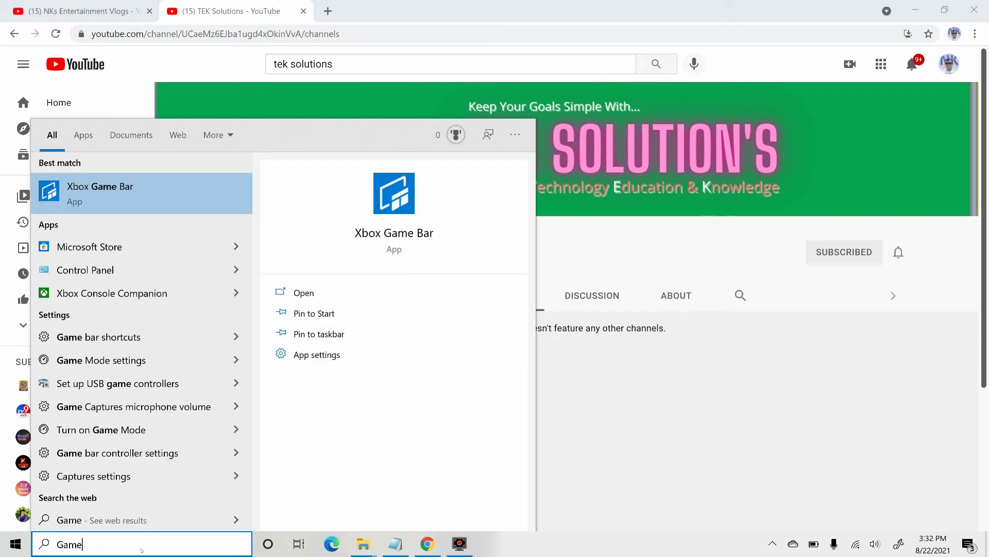
text( b)
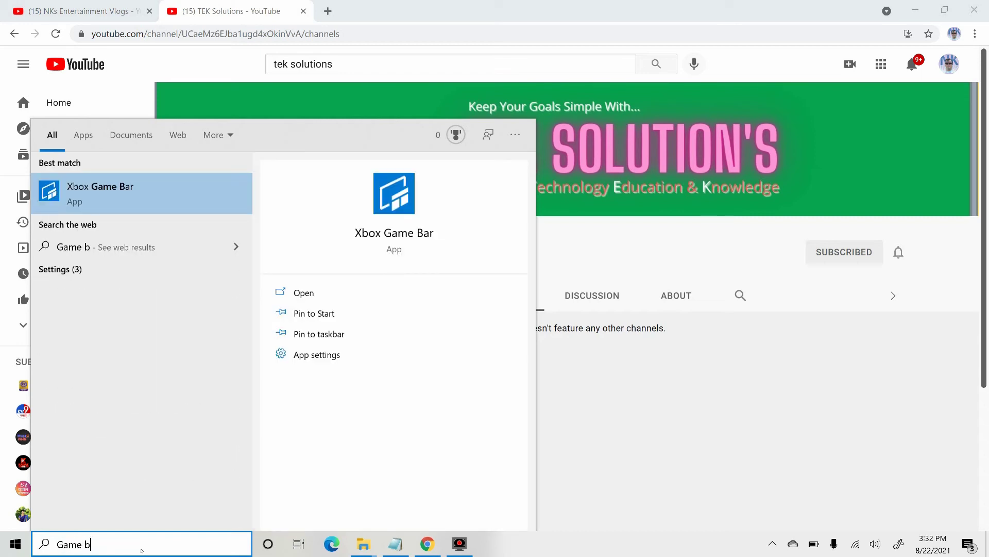
text(ar se)
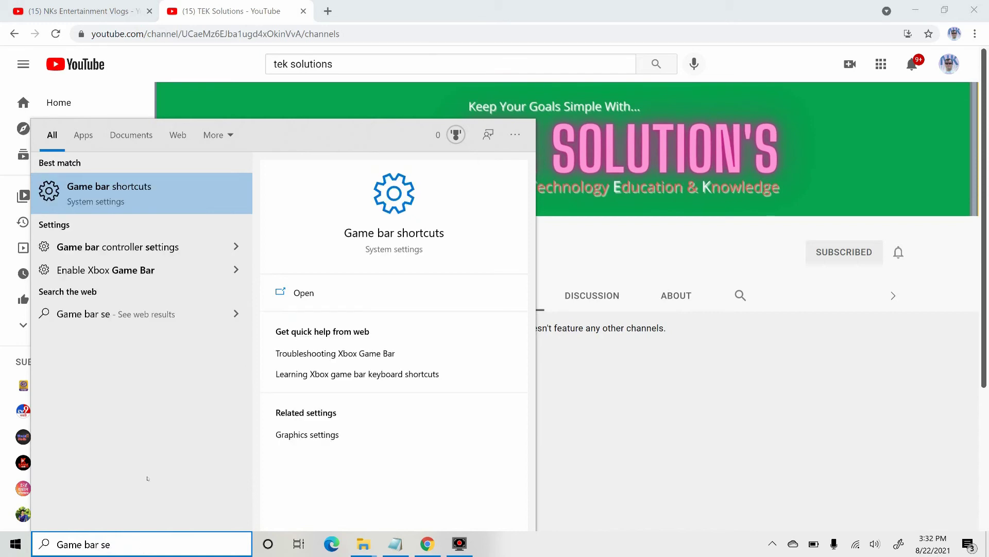
click(92, 189)
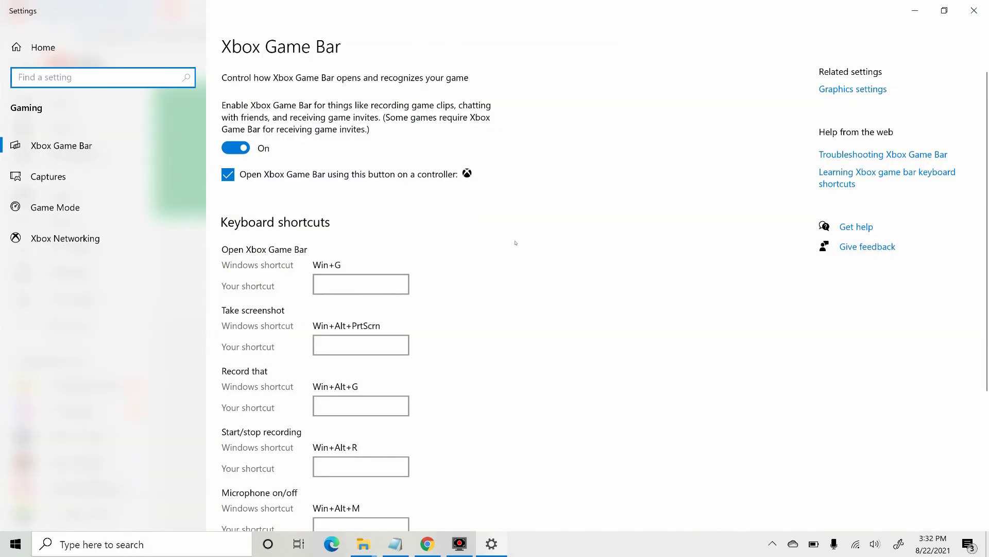
Step: Review the Xbox Game Bar keyboard shortcuts, from opening Game Bar through showing the camera in broadcast
scroll(515, 243, down, 2)
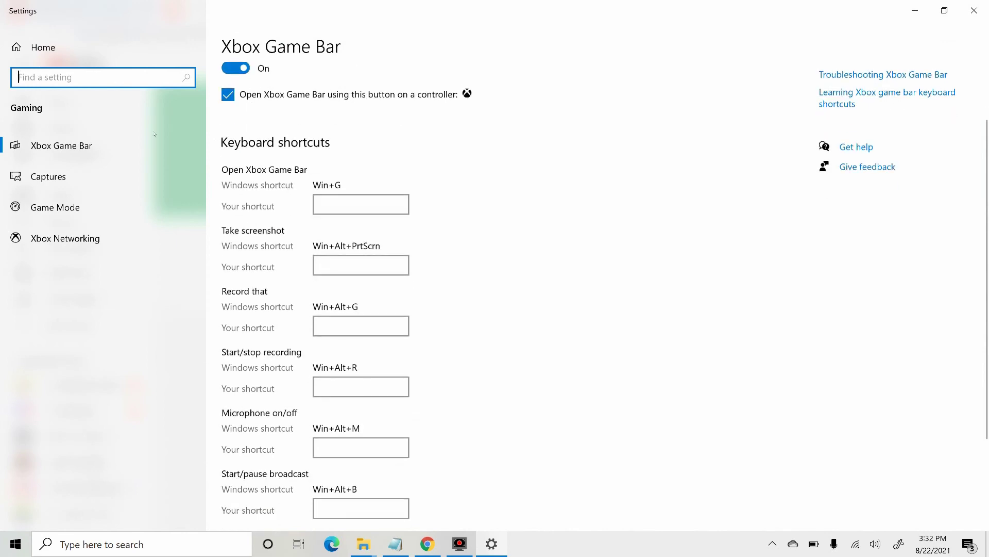
scroll(503, 305, down, 3)
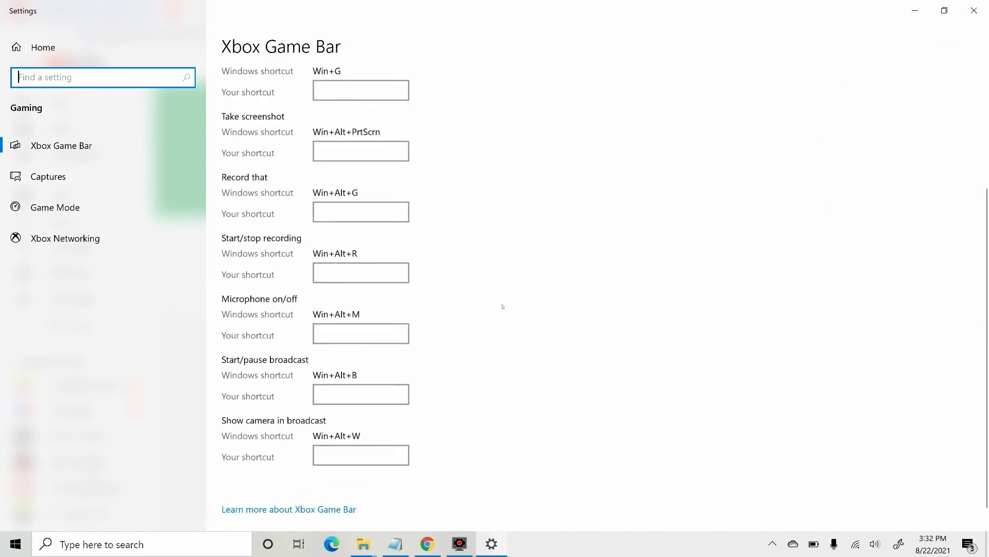
scroll(486, 406, up, 5)
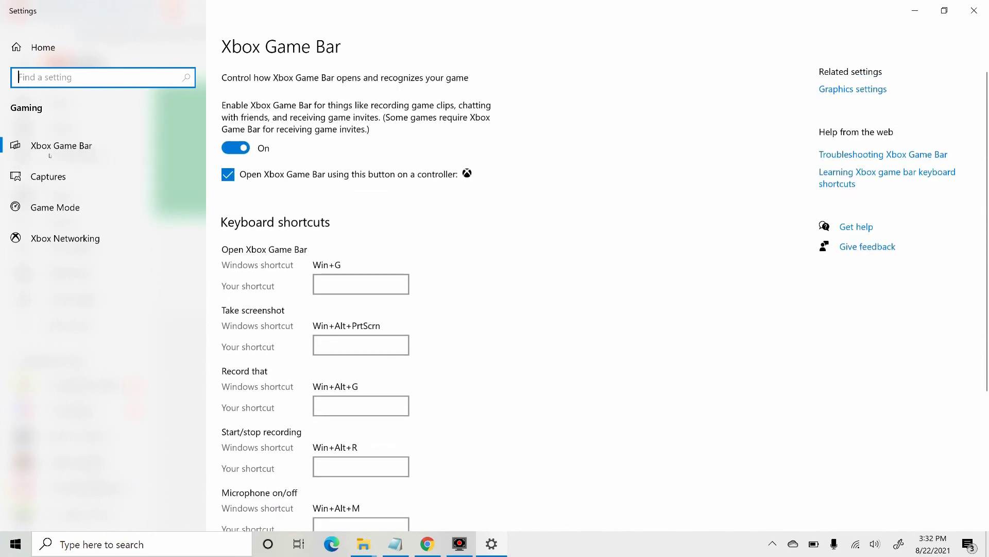
Step: Open the Captures settings page and examine the save location and background recording options
click(58, 179)
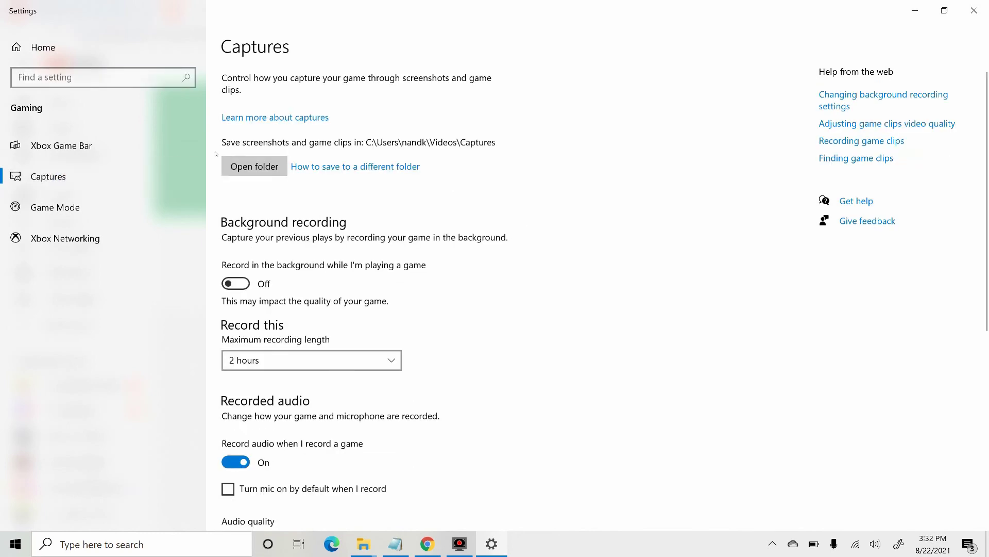
click(267, 159)
scroll(517, 193, down, 3)
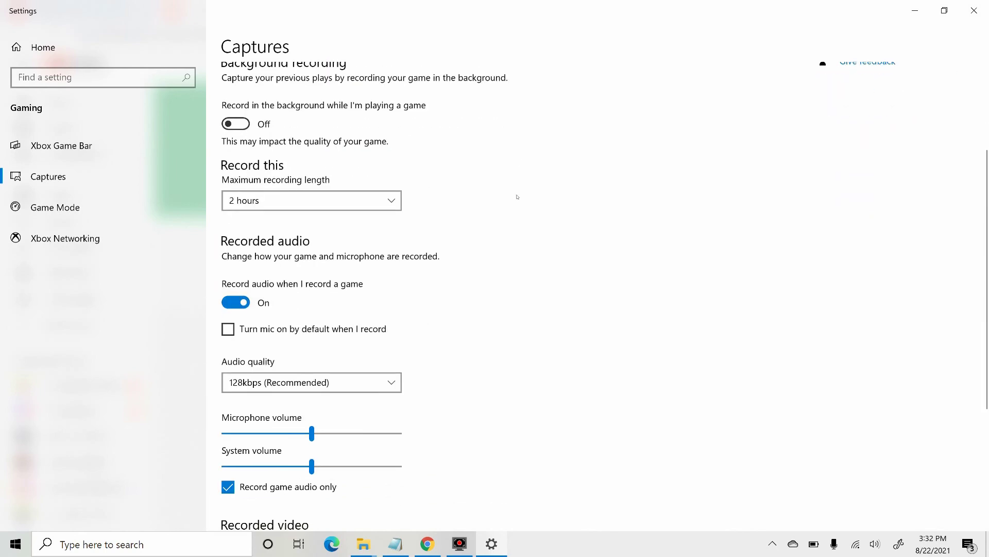
scroll(517, 196, up, 2)
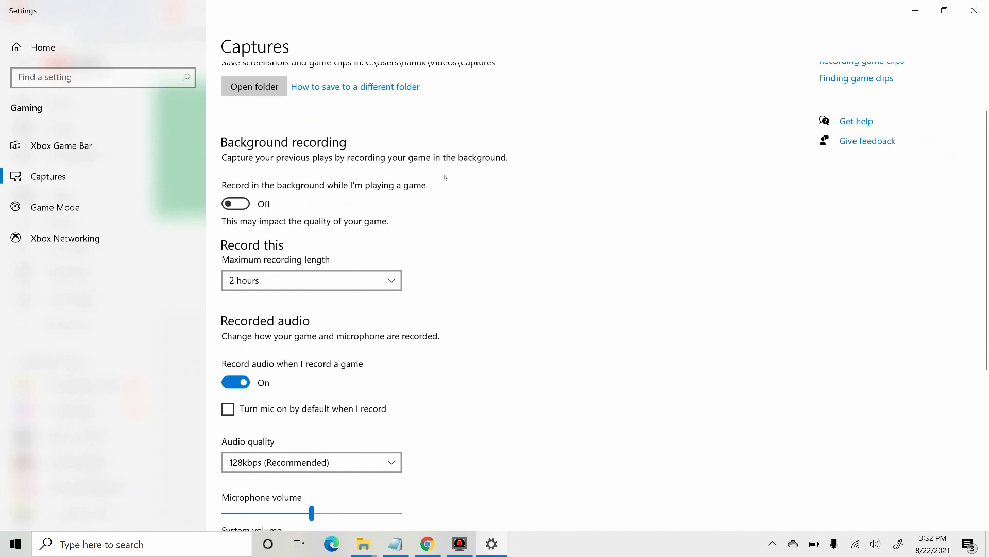
Step: Check the available choices for the maximum recording length and close the list without changing it
scroll(445, 177, down, 2)
scroll(400, 170, down, 2)
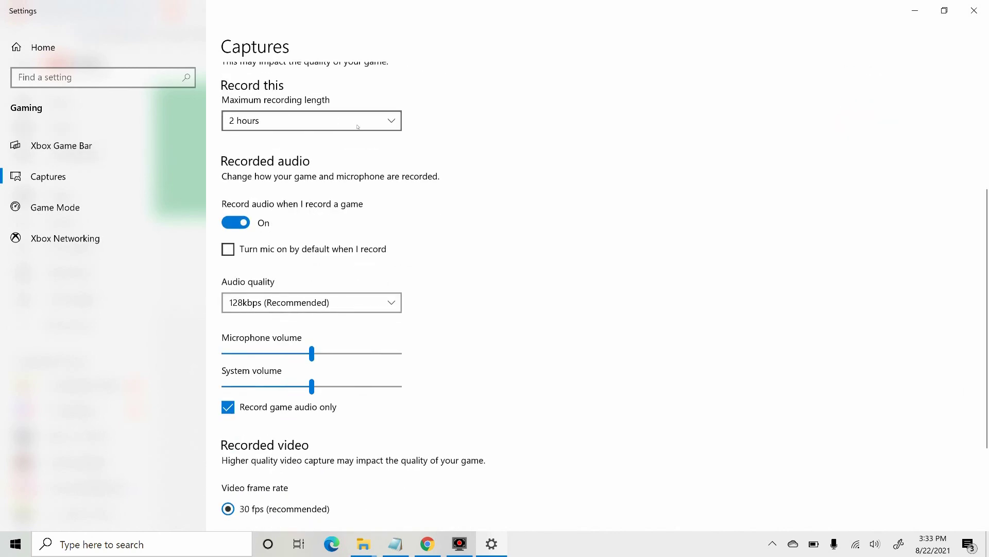
click(384, 127)
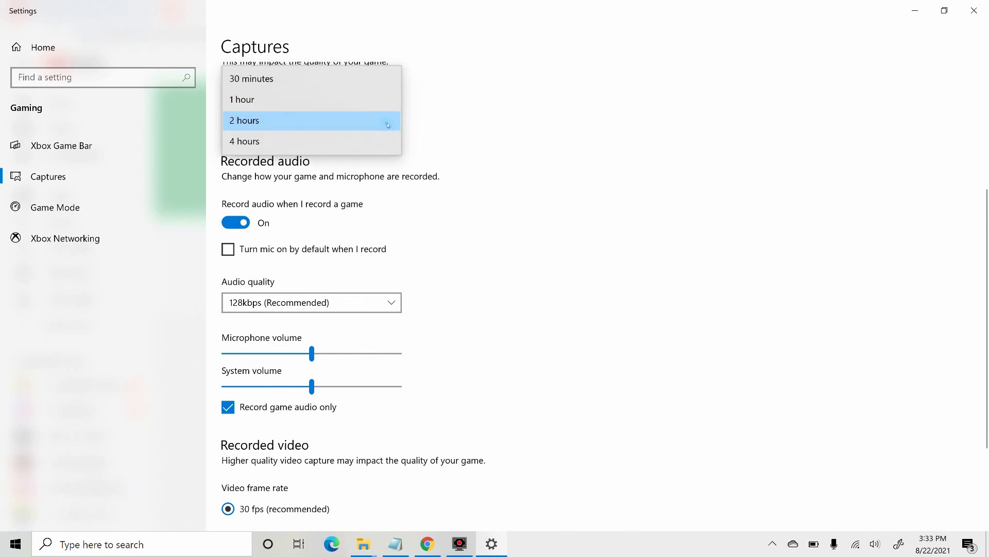
click(500, 129)
Step: Review the recorded audio and recorded video settings, including audio quality, volumes, frame rate, video quality and mouse cursor capture
scroll(376, 194, down, 2)
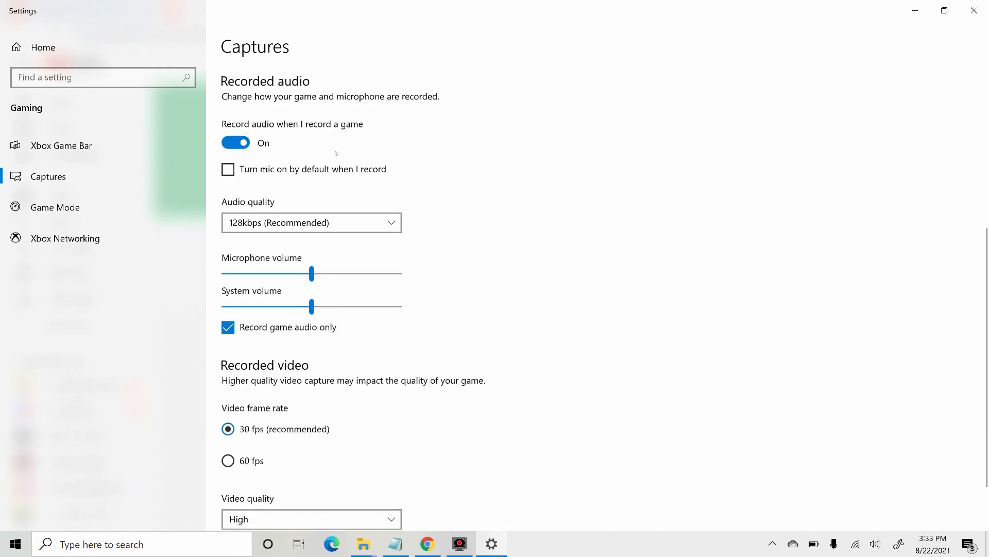
scroll(312, 161, up, 4)
scroll(312, 200, down, 1)
scroll(437, 199, down, 3)
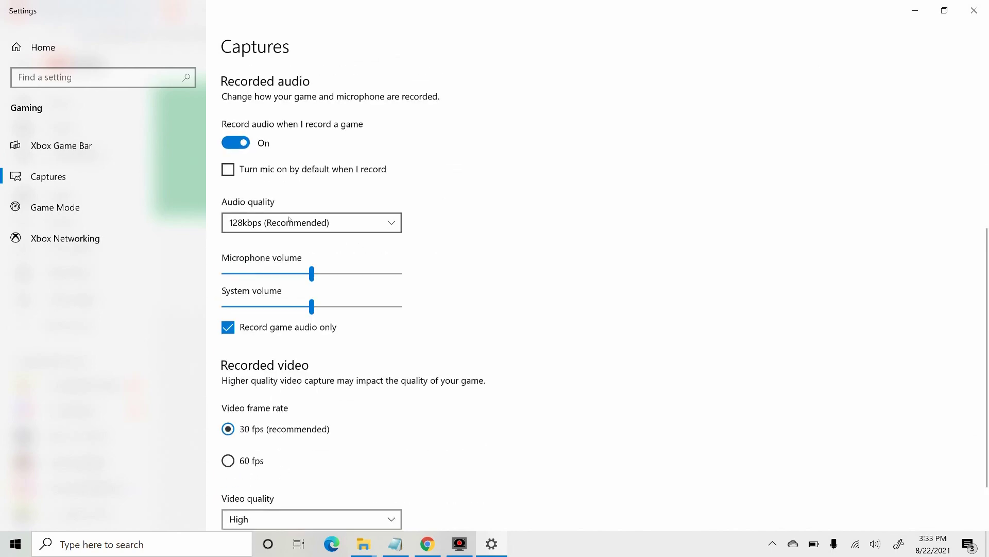
scroll(483, 217, down, 1)
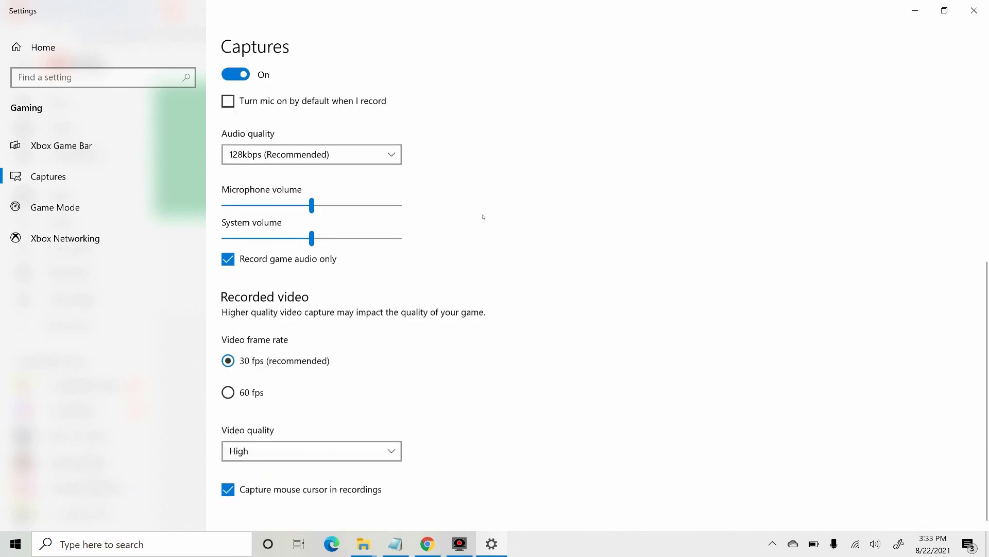